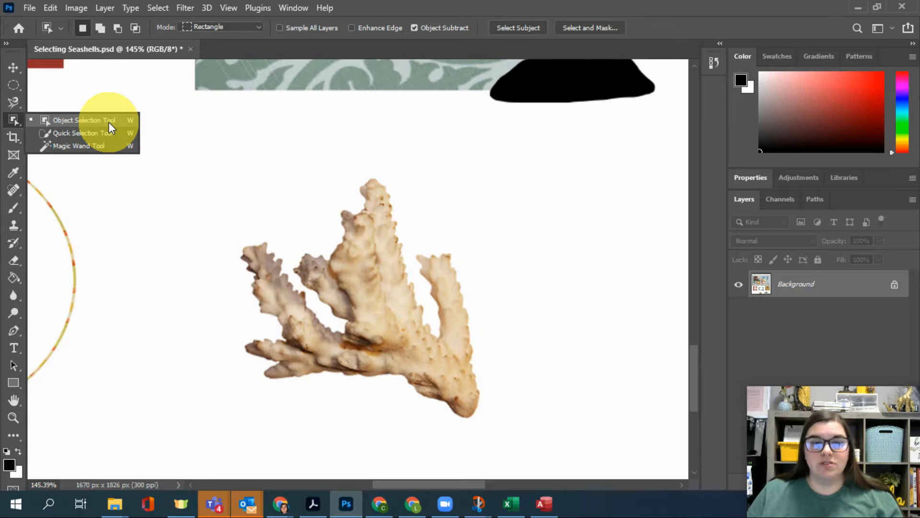
Step: Select the entire coral piece with the Object Selection Tool by framing it in a rectangle
{"action": "left_click", "coordinate": [108, 121]}
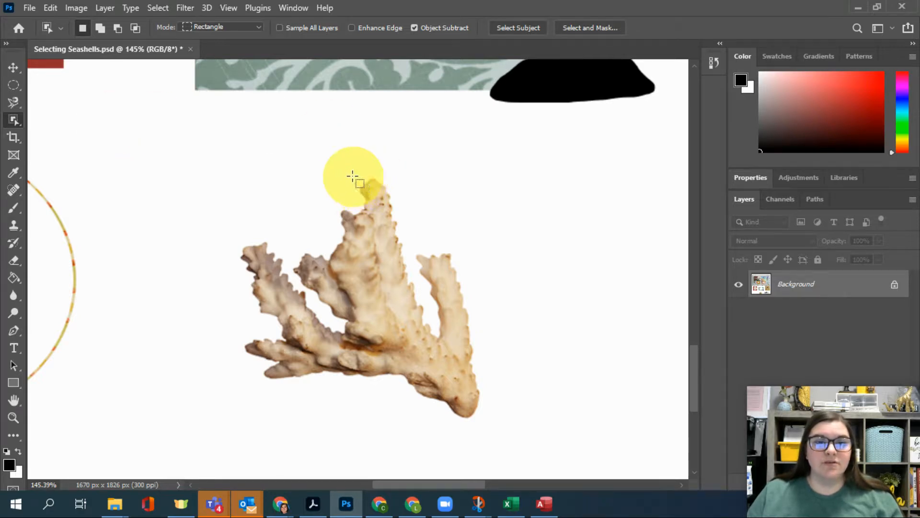
{"action": "left_click_drag", "start_coordinate": [210, 168], "coordinate": [528, 440]}
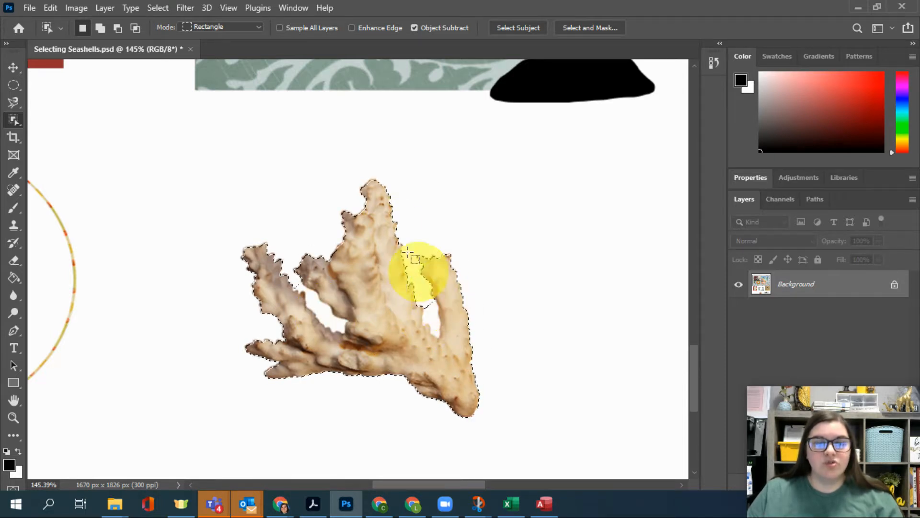
Step: Replace the selection with a Quick Selection Tool stroke across the coral's lower body and inspect the edge at its lower-left tip
{"action": "left_click", "coordinate": [7, 121]}
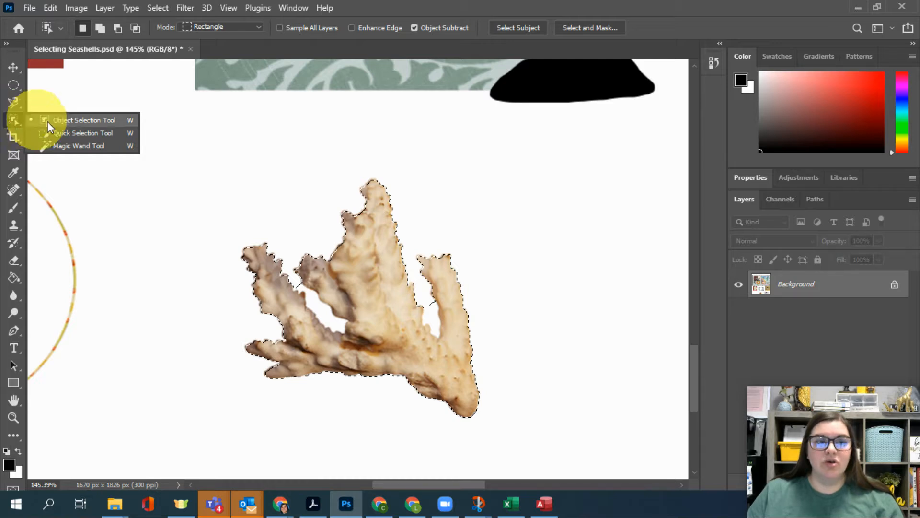
{"action": "left_click", "coordinate": [100, 134]}
{"action": "key", "text": "ctrl+d"}
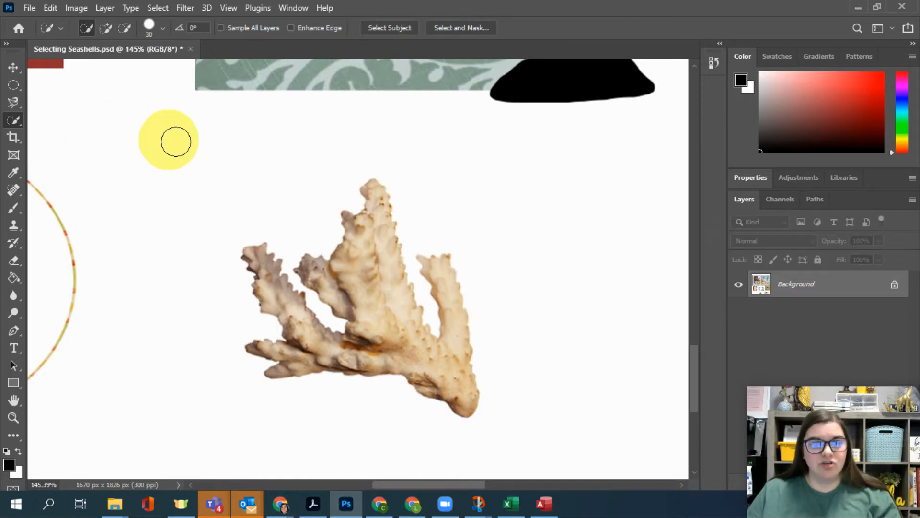
{"action": "mouse_move", "coordinate": [455, 356]}
{"action": "left_mouse_down"}
{"action": "mouse_move", "coordinate": [458, 383]}
{"action": "mouse_move", "coordinate": [452, 370]}
{"action": "mouse_move", "coordinate": [424, 366]}
{"action": "mouse_move", "coordinate": [398, 335]}
{"action": "mouse_move", "coordinate": [290, 361]}
{"action": "left_mouse_up"}
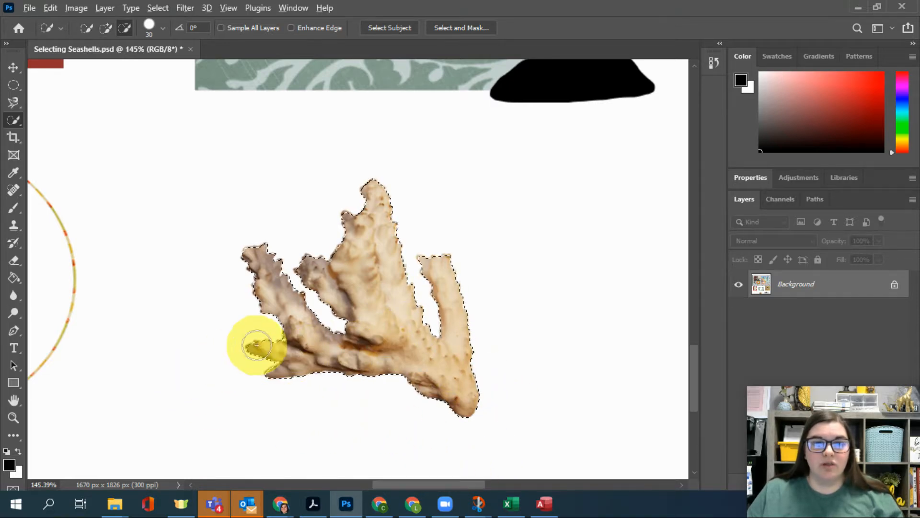
{"action": "scroll", "coordinate": [252, 343], "scroll_direction": "up", "scroll_amount": 4}
{"action": "scroll", "coordinate": [243, 356], "scroll_direction": "up", "scroll_amount": 6}
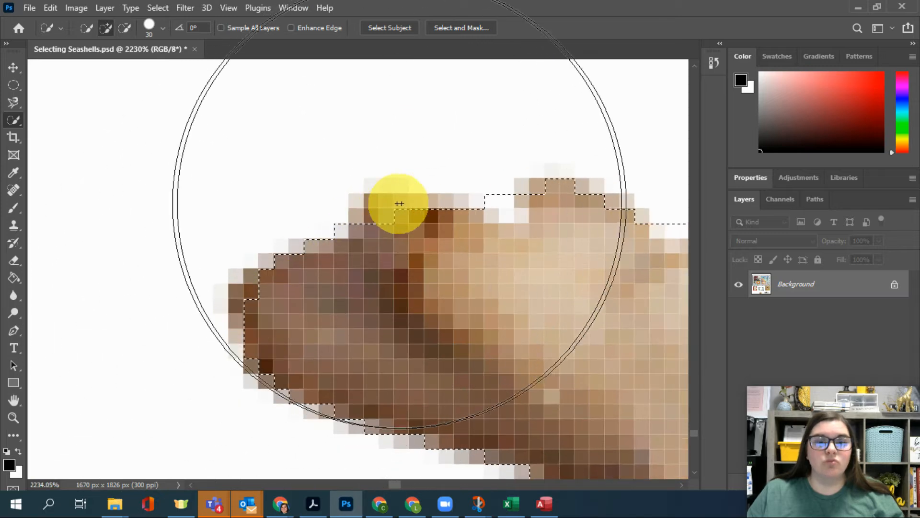
{"action": "scroll", "coordinate": [457, 288], "scroll_direction": "down", "scroll_amount": 10}
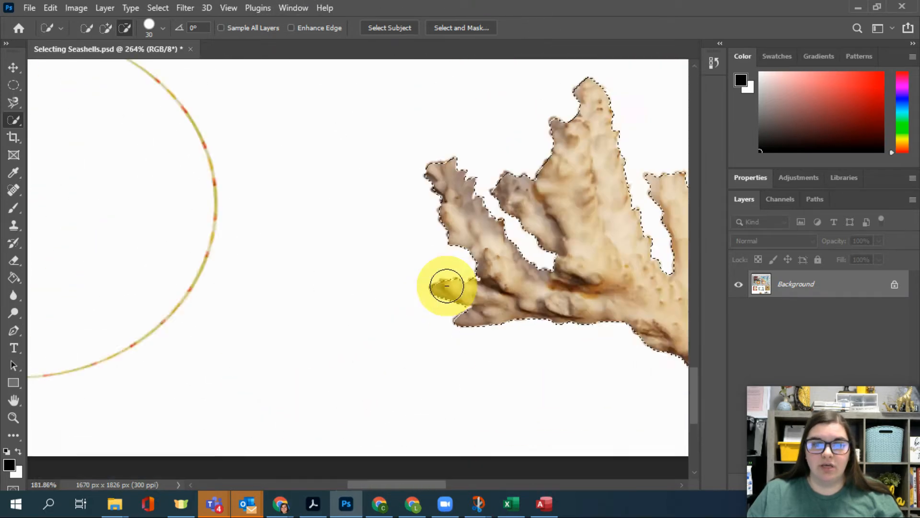
{"action": "left_click_drag", "start_coordinate": [432, 483], "coordinate": [464, 483]}
Step: Clear the selection, reselect the coral with the Object Selection Tool, and inspect the selection edge at its lower-left tip
{"action": "key", "text": "ctrl+d"}
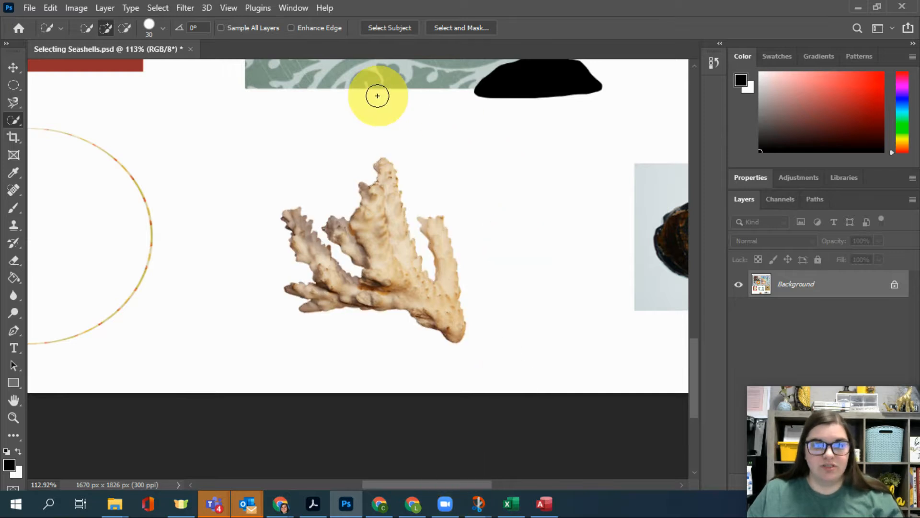
{"action": "left_click", "coordinate": [19, 120]}
{"action": "left_click", "coordinate": [55, 115]}
{"action": "left_click_drag", "start_coordinate": [243, 133], "coordinate": [509, 344]}
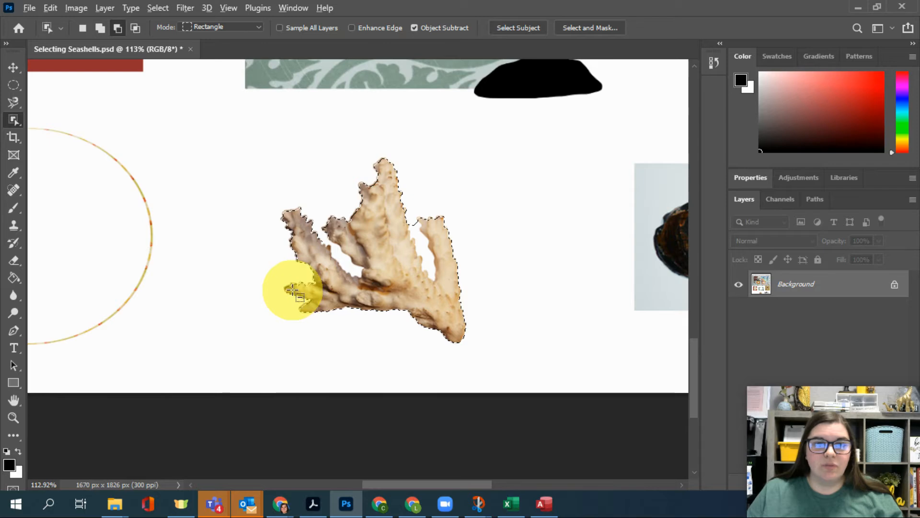
{"action": "scroll", "coordinate": [288, 289], "scroll_direction": "up", "scroll_amount": 3}
{"action": "scroll", "coordinate": [321, 303], "scroll_direction": "up", "scroll_amount": 10}
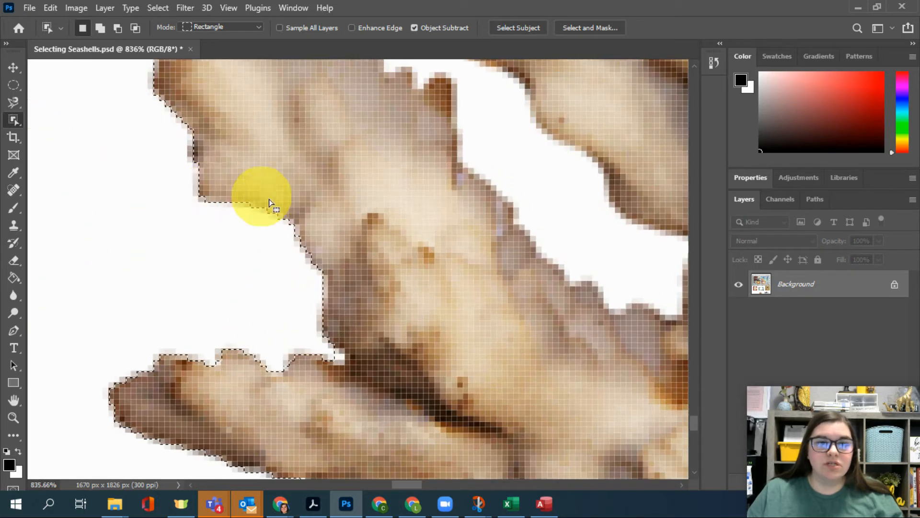
{"action": "scroll", "coordinate": [120, 374], "scroll_direction": "up", "scroll_amount": 10}
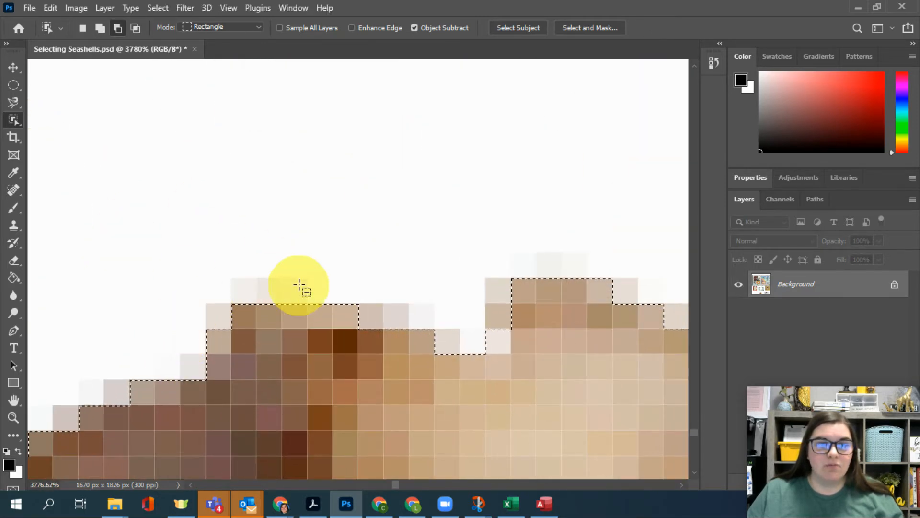
{"action": "scroll", "coordinate": [314, 325], "scroll_direction": "down", "scroll_amount": 15}
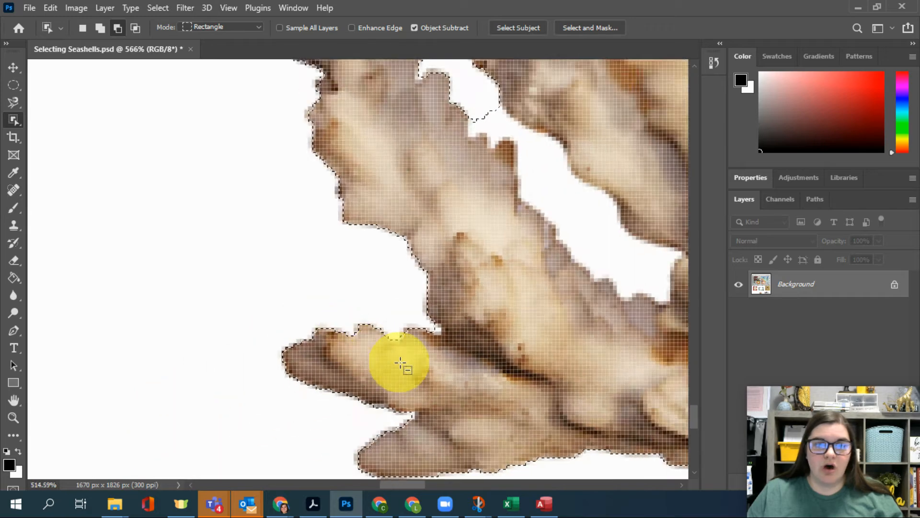
{"action": "left_click_drag", "start_coordinate": [407, 484], "coordinate": [435, 484]}
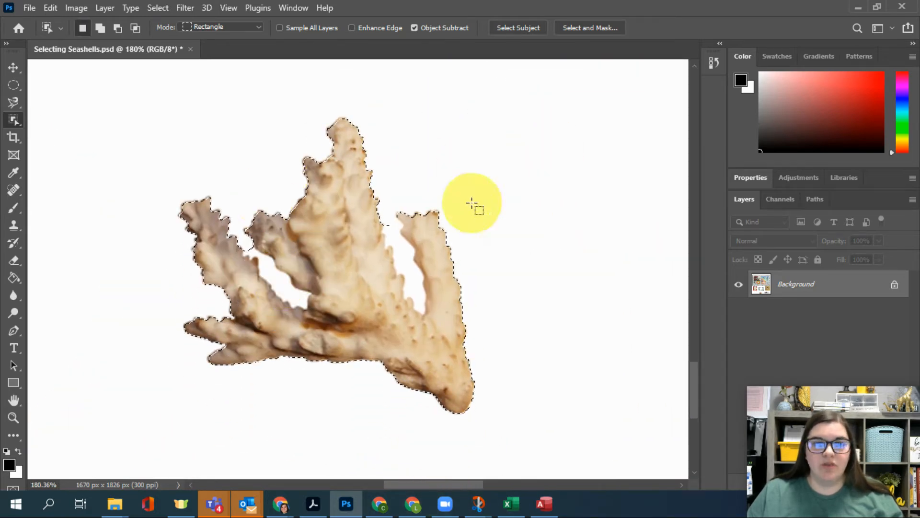
Step: Replace the selection with a Magic Wand Tool sample of the pale area in the coral's central branch
{"action": "left_click", "coordinate": [13, 122]}
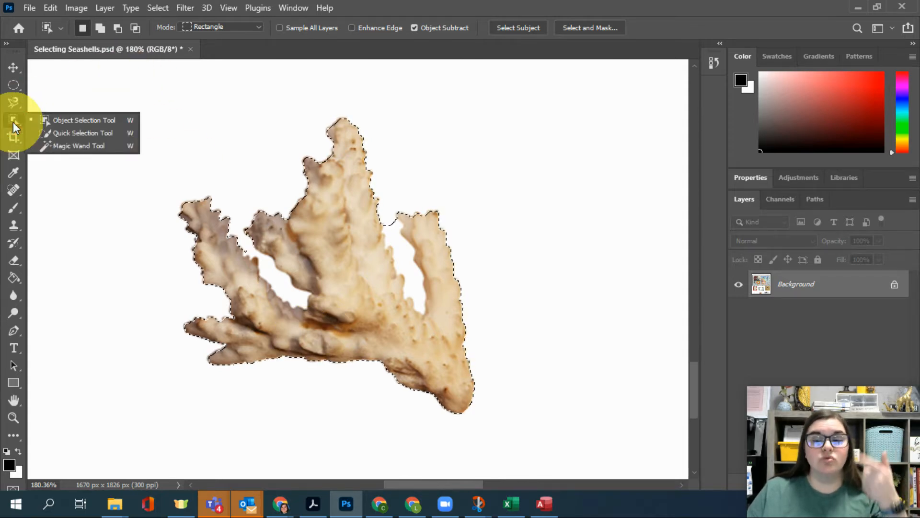
{"action": "left_click", "coordinate": [101, 153]}
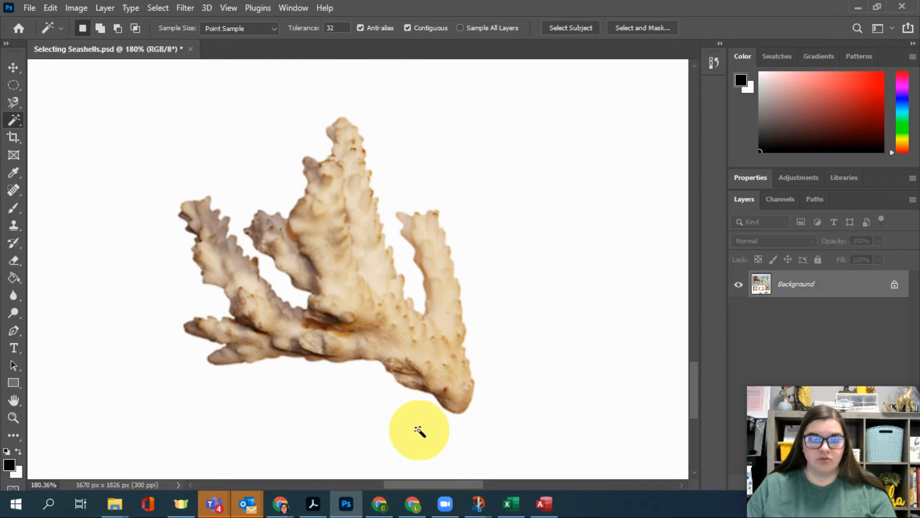
{"action": "left_click", "coordinate": [349, 268]}
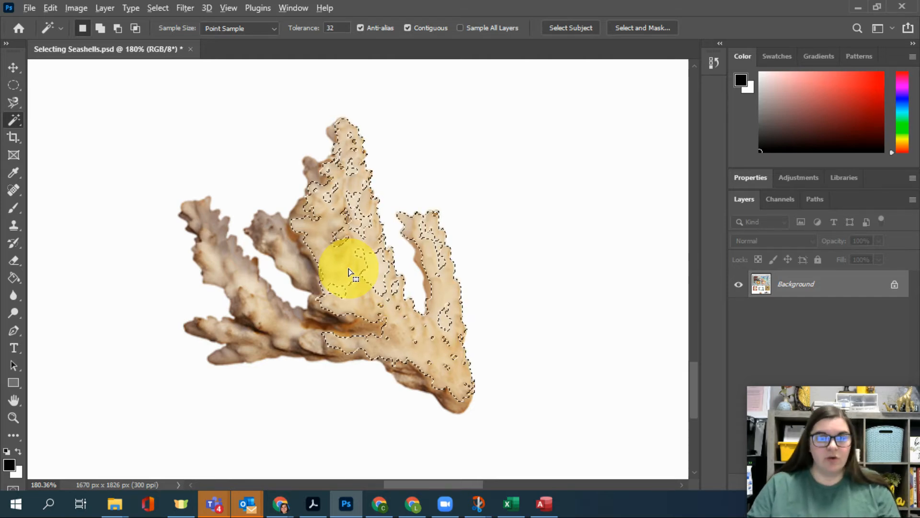
Step: Examine the individual pixel colours around the sampled point and the wand selection's boundary on the central branch
{"action": "scroll", "coordinate": [348, 270], "scroll_direction": "up", "scroll_amount": 20}
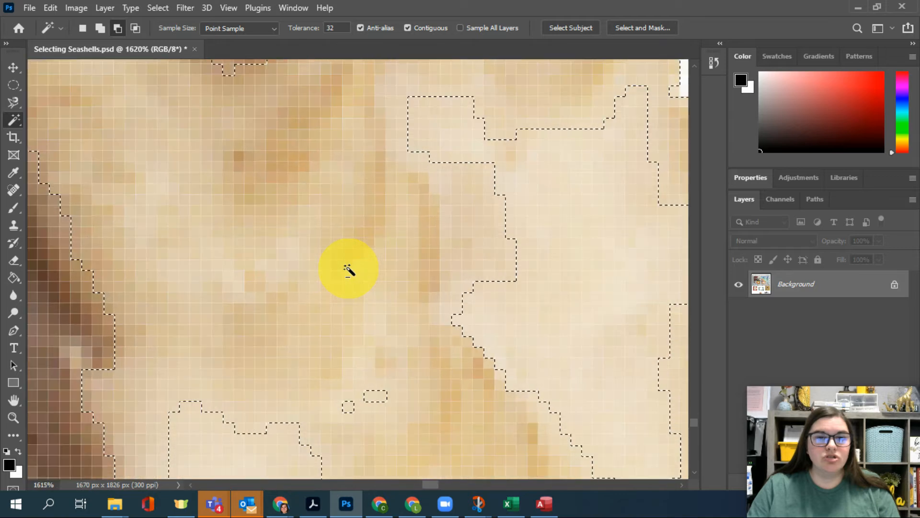
{"action": "scroll", "coordinate": [348, 271], "scroll_direction": "up", "scroll_amount": 5}
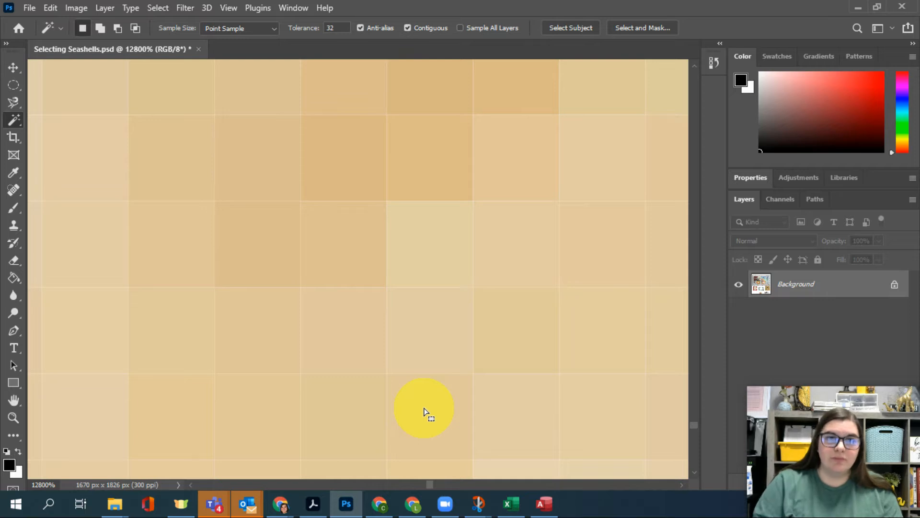
{"action": "left_click", "coordinate": [310, 33]}
{"action": "left_click", "coordinate": [331, 32]}
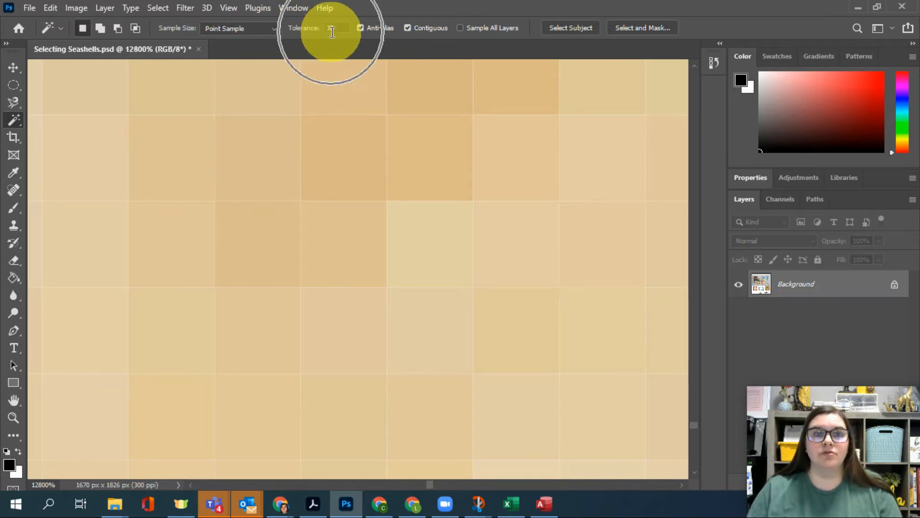
{"action": "left_click", "coordinate": [353, 256]}
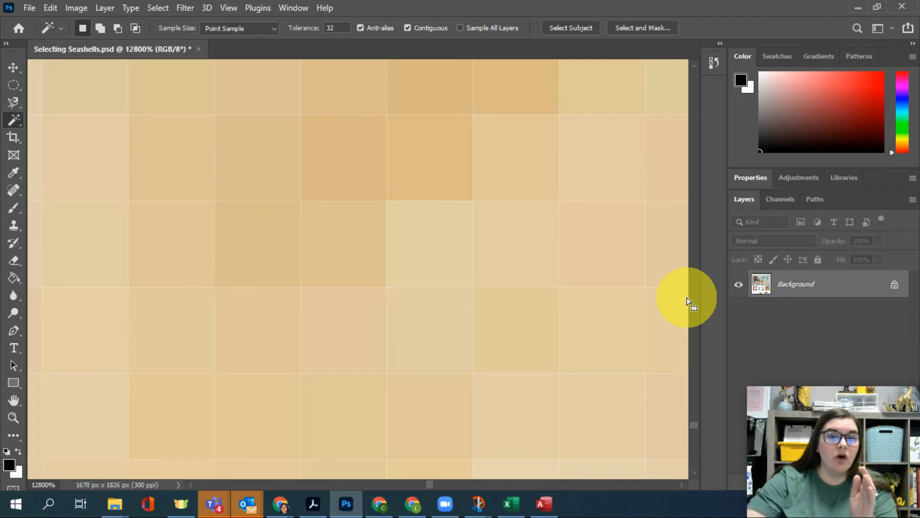
{"action": "left_click", "coordinate": [363, 242]}
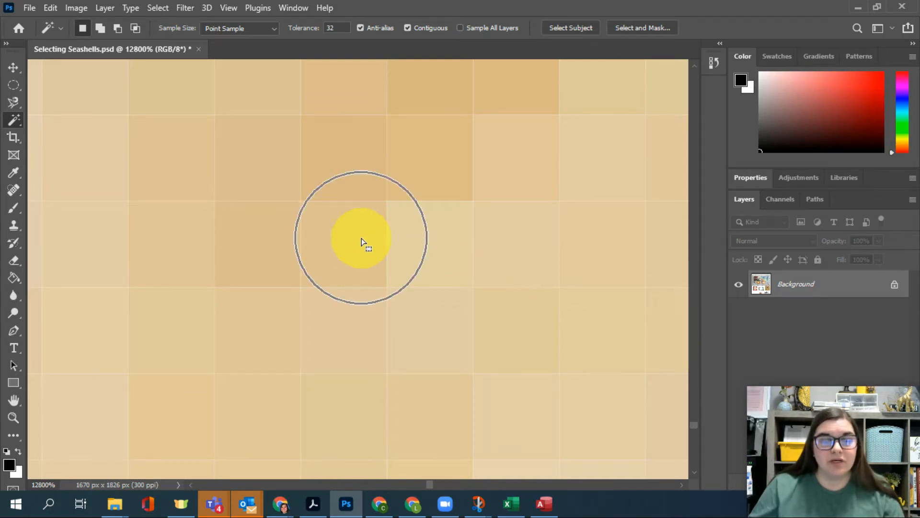
{"action": "scroll", "coordinate": [363, 242], "scroll_direction": "down", "scroll_amount": 10}
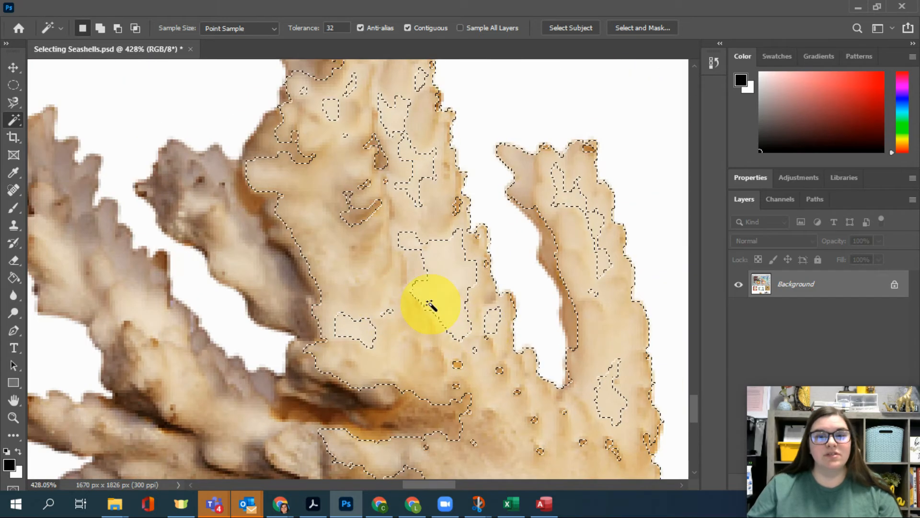
{"action": "scroll", "coordinate": [427, 308], "scroll_direction": "up", "scroll_amount": 5}
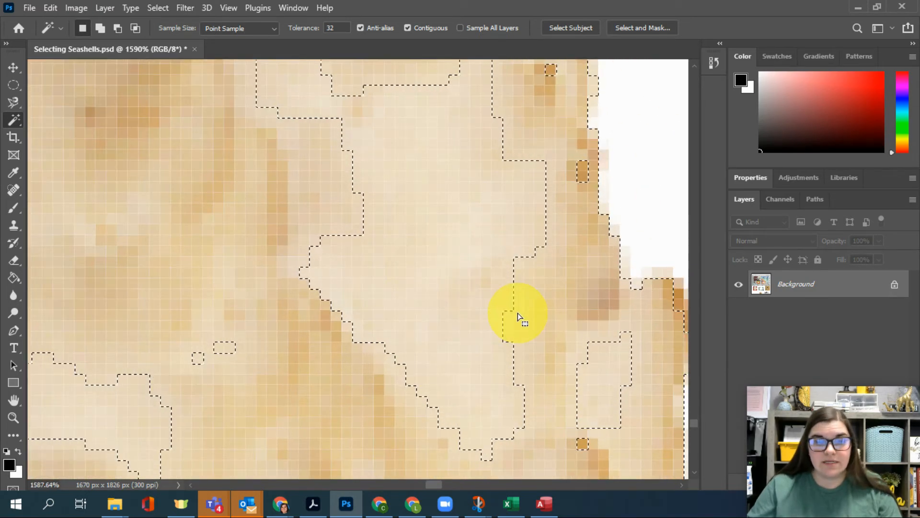
{"action": "scroll", "coordinate": [479, 273], "scroll_direction": "down", "scroll_amount": 6}
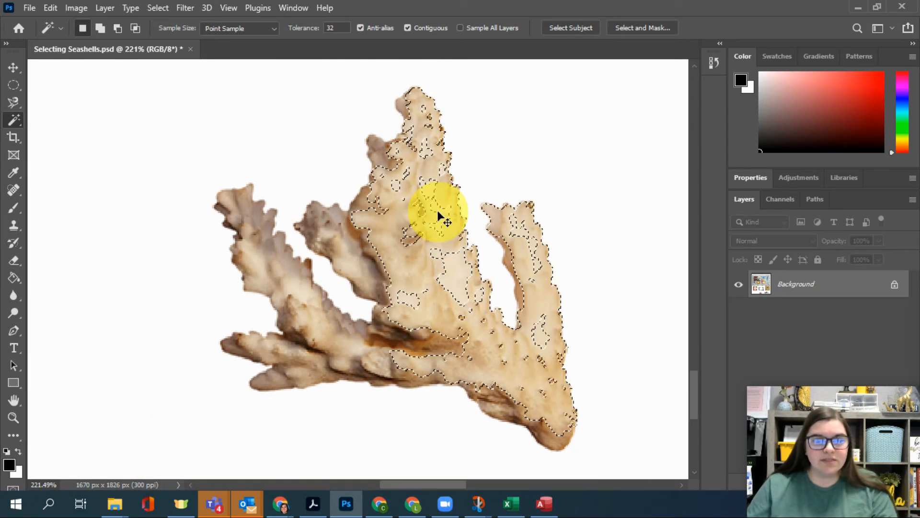
Step: Clear the selection, set the Magic Wand tolerance to 100, and sample the pale area of the coral's central branch
{"action": "key", "text": "ctrl+d"}
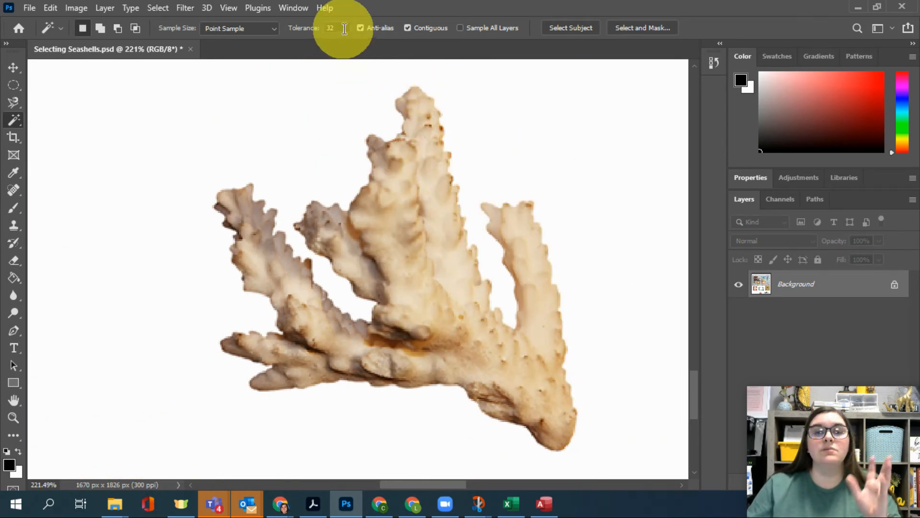
{"action": "double_click", "coordinate": [330, 29]}
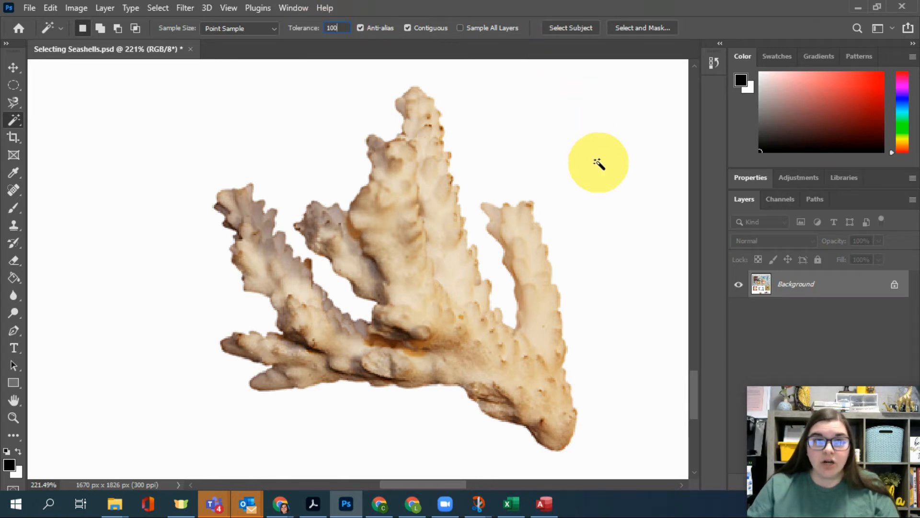
{"action": "left_click", "coordinate": [435, 272]}
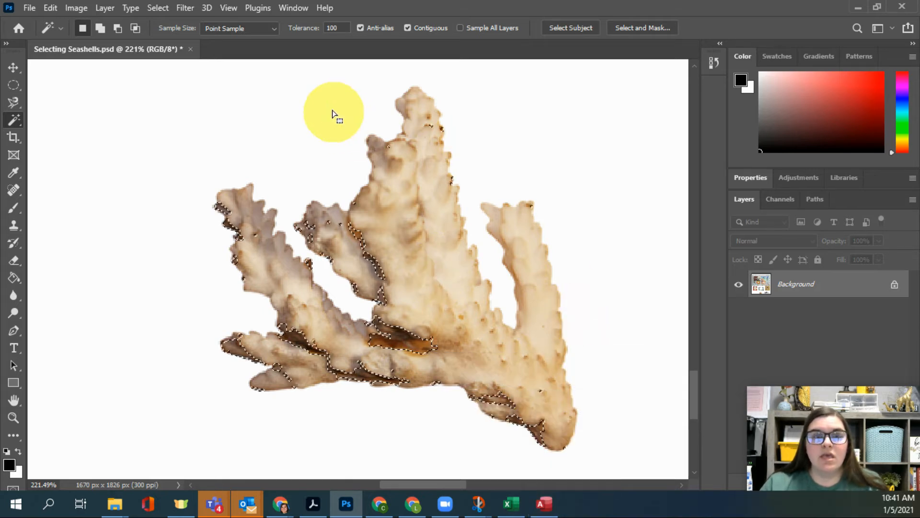
Step: Set the Magic Wand tolerance to 10, clear the selection, and sample the middle of the coral's central branch
{"action": "left_click", "coordinate": [342, 28]}
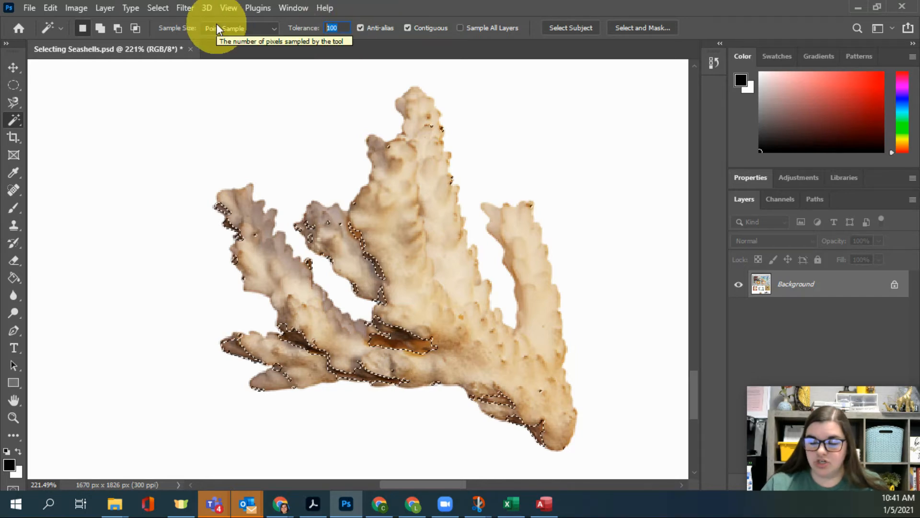
{"action": "type", "text": "10"}
{"action": "key", "text": "ctrl+d"}
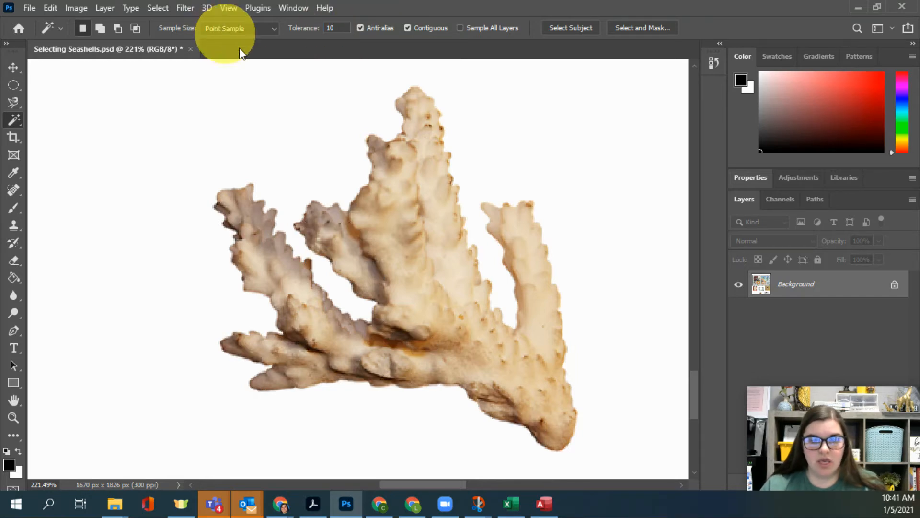
{"action": "left_click", "coordinate": [411, 254]}
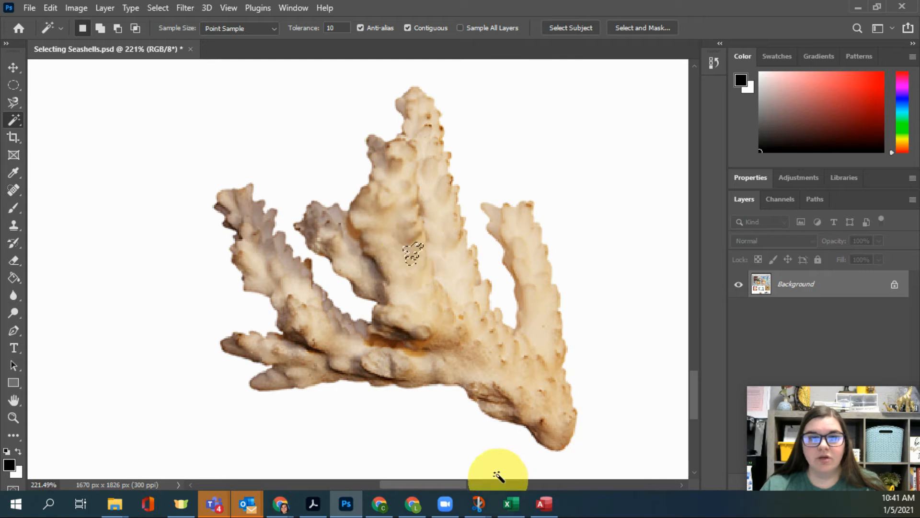
Step: Clear the small selection, set the Magic Wand tolerance back to 100, and sample the middle of the coral's central branch
{"action": "key", "text": "ctrl+d"}
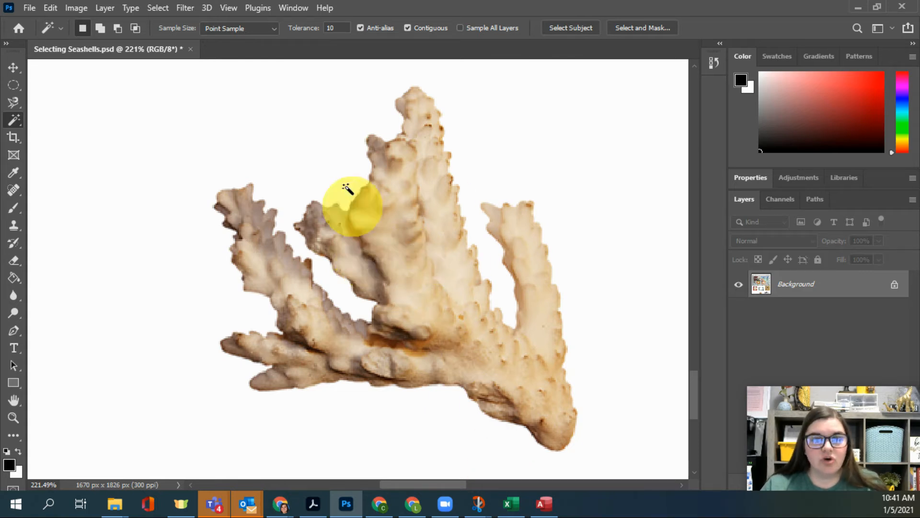
{"action": "left_click", "coordinate": [330, 29]}
{"action": "left_click_drag", "start_coordinate": [330, 30], "coordinate": [226, 29]}
{"action": "type", "text": "100"}
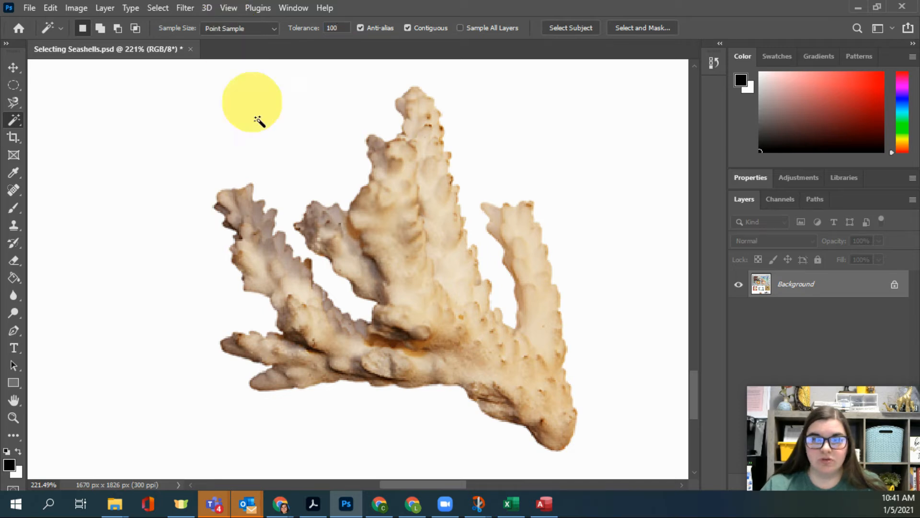
{"action": "left_click", "coordinate": [419, 249]}
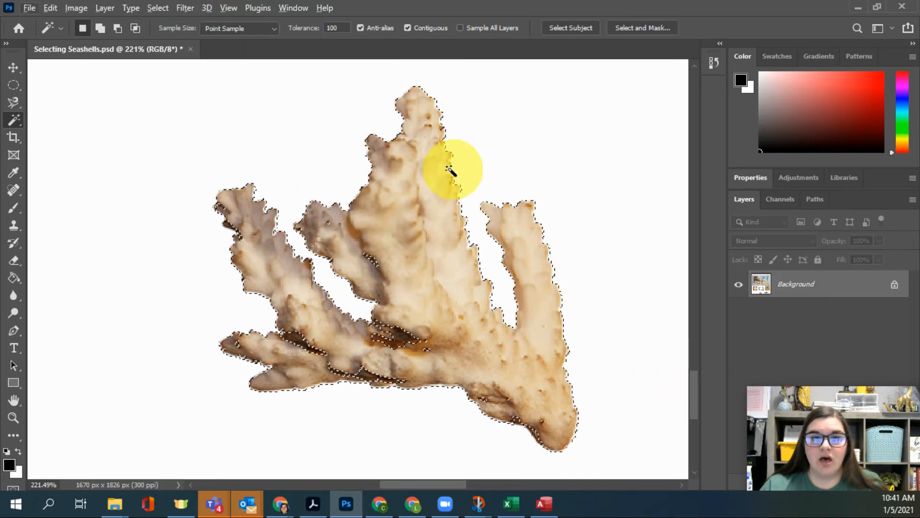
Step: Sample the coral's dark brown crevice with the Magic Wand, and replace that selection by sampling the pale central branch
{"action": "left_click", "coordinate": [402, 347]}
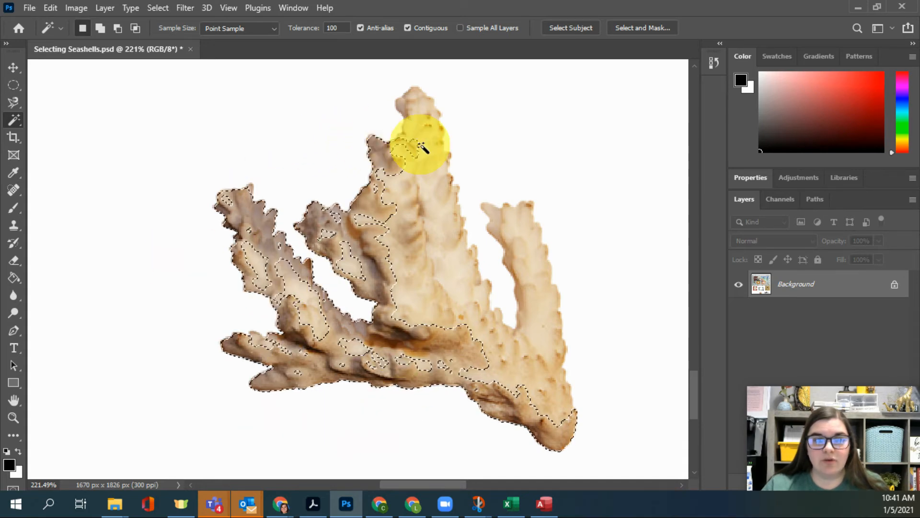
{"action": "left_click", "coordinate": [442, 228]}
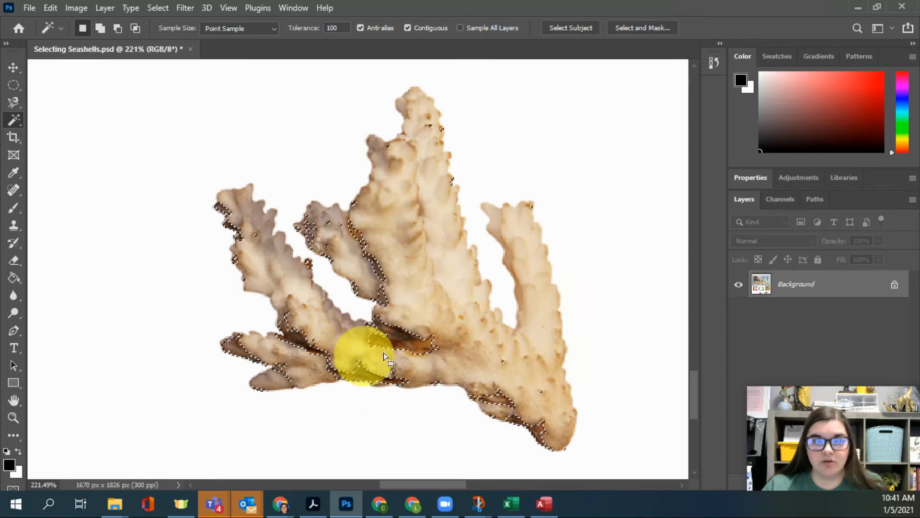
Step: Clear the current selection and set the Magic Wand tolerance to 32
{"action": "scroll", "coordinate": [499, 340], "scroll_direction": "down", "scroll_amount": 5}
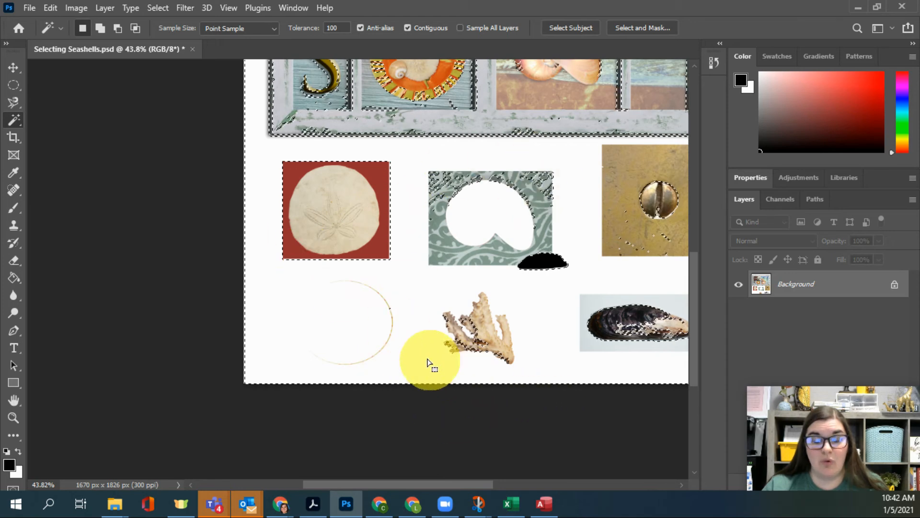
{"action": "scroll", "coordinate": [527, 353], "scroll_direction": "up", "scroll_amount": 5}
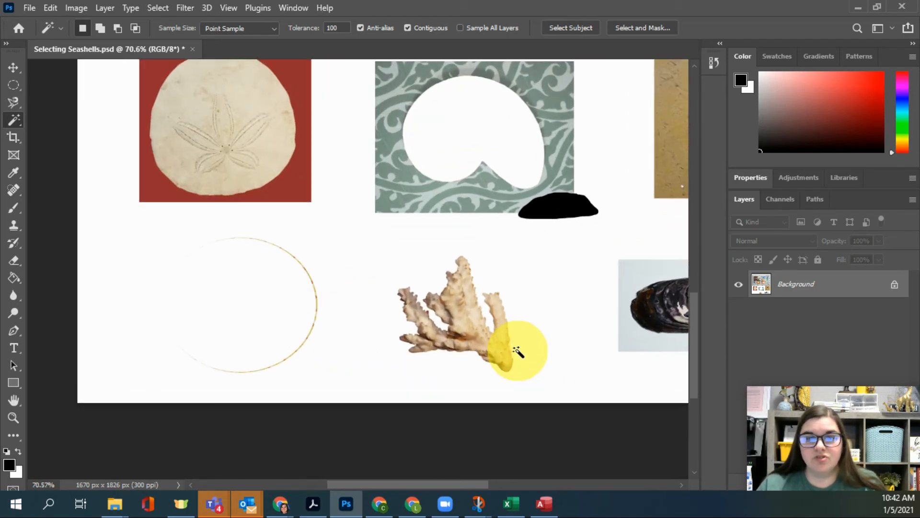
{"action": "scroll", "coordinate": [432, 376], "scroll_direction": "up", "scroll_amount": 2}
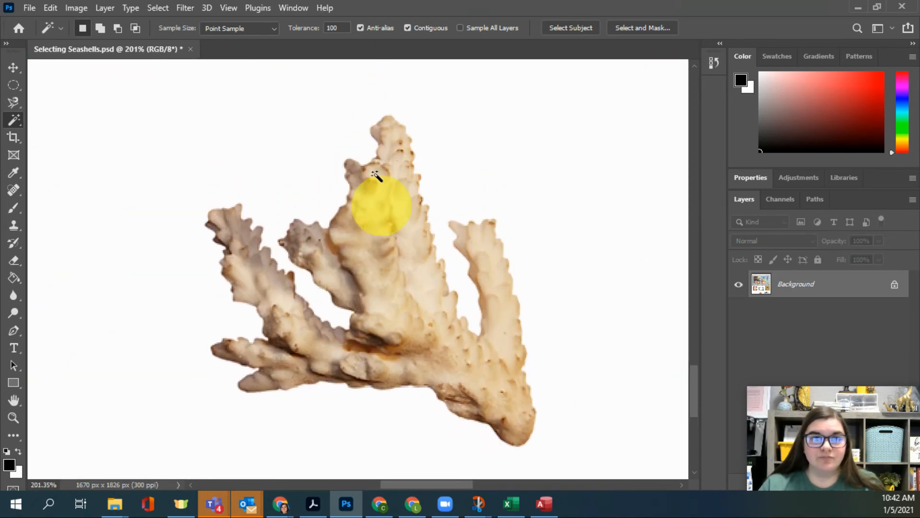
{"action": "left_click", "coordinate": [338, 28]}
{"action": "type", "text": "32"}
{"action": "key", "text": "Return"}
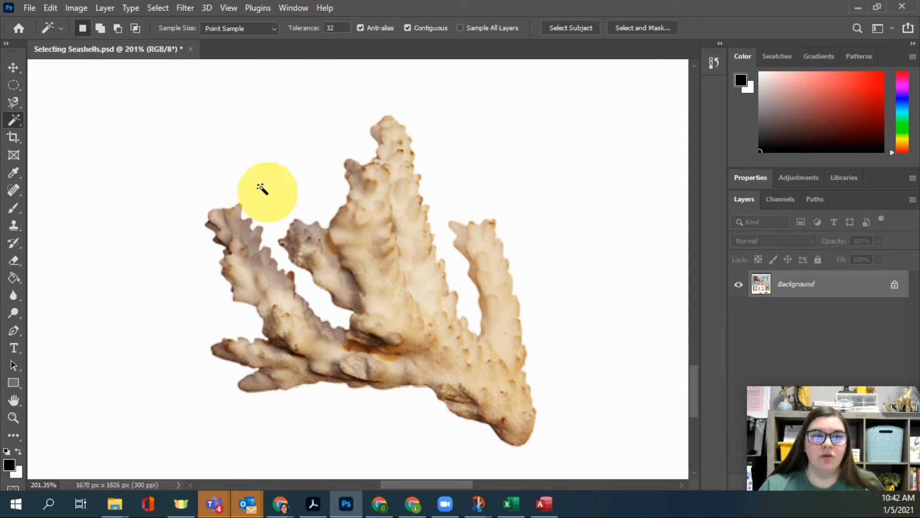
Step: Select the whole coral piece with the Object Selection tool by framing it with a rectangle
{"action": "right_click", "coordinate": [17, 121]}
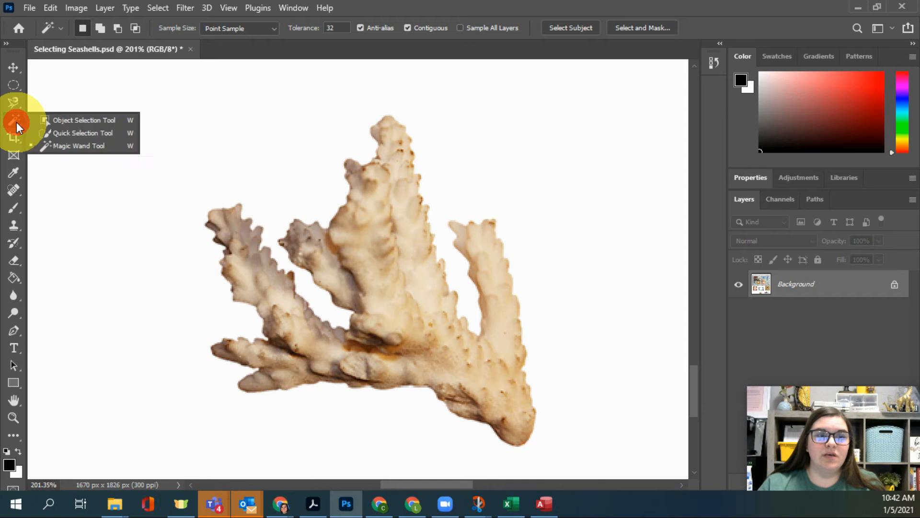
{"action": "left_click", "coordinate": [76, 118]}
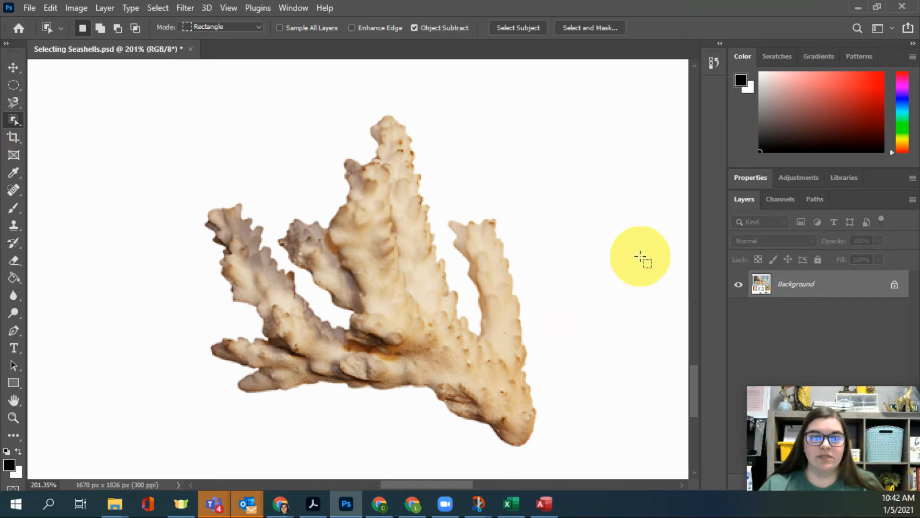
{"action": "left_click_drag", "start_coordinate": [161, 93], "coordinate": [599, 463]}
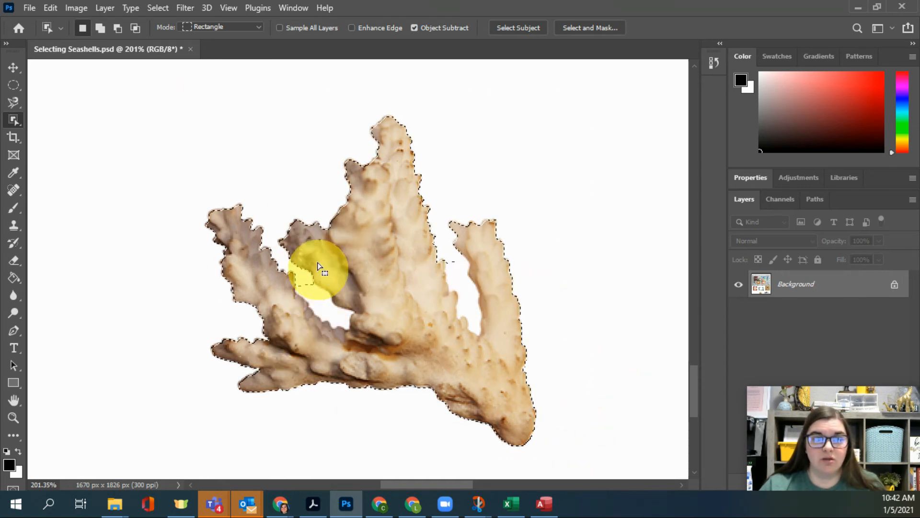
Step: Subtract the two white background gaps between the coral's branches from the selection with the Magic Wand
{"action": "left_click", "coordinate": [13, 120]}
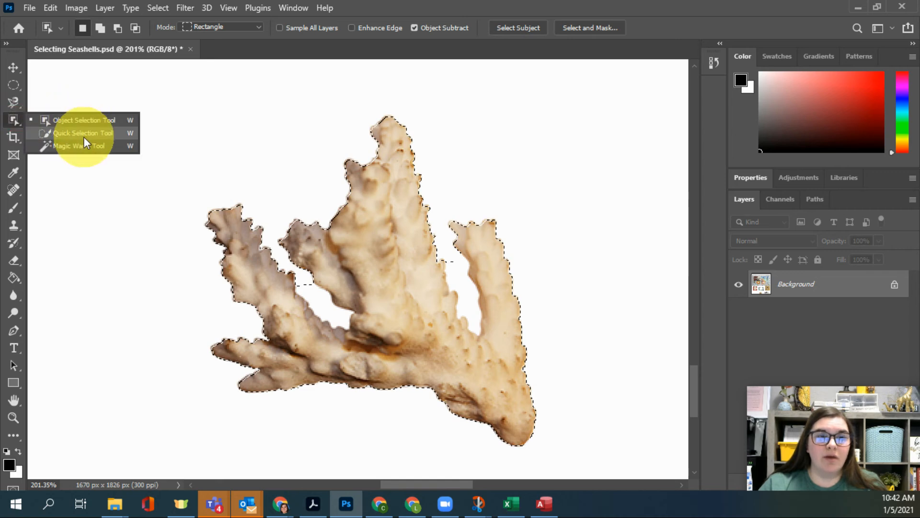
{"action": "left_click", "coordinate": [79, 149]}
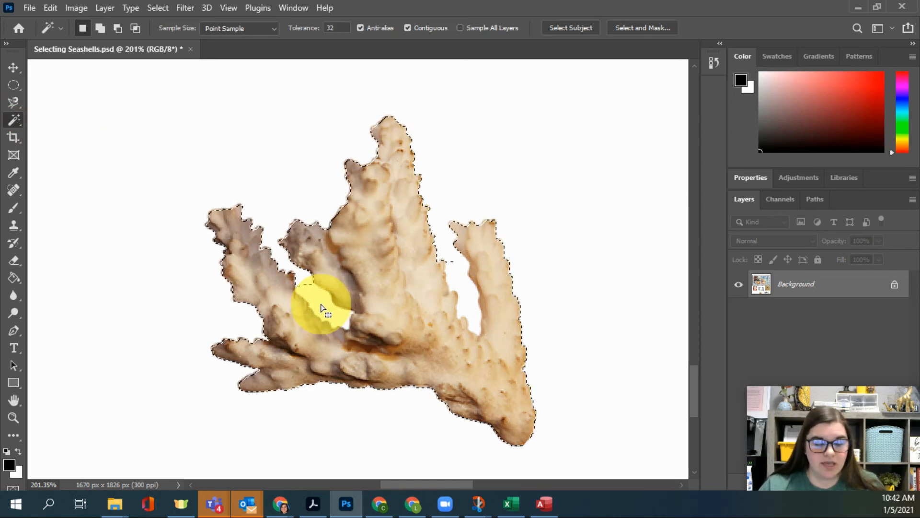
{"action": "key", "text": "alt"}
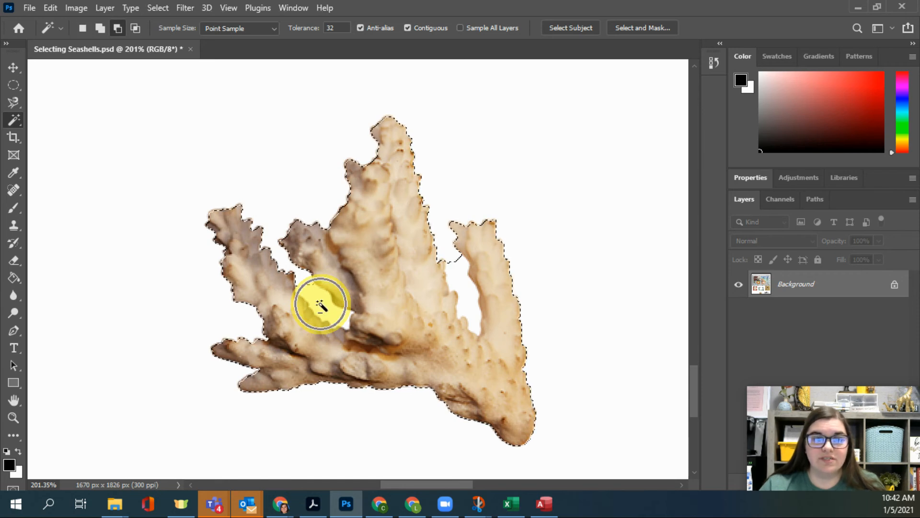
{"action": "left_click", "coordinate": [320, 305], "text": "alt"}
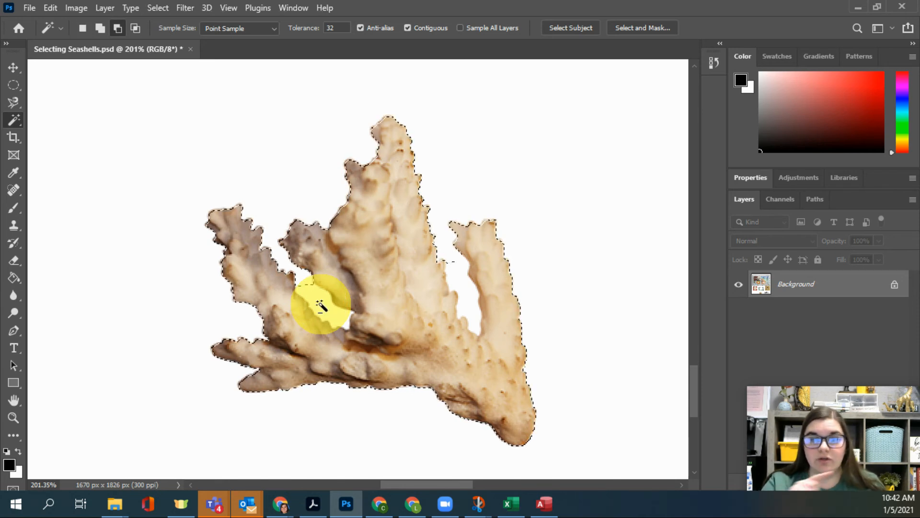
{"action": "left_click", "coordinate": [319, 305], "text": "alt"}
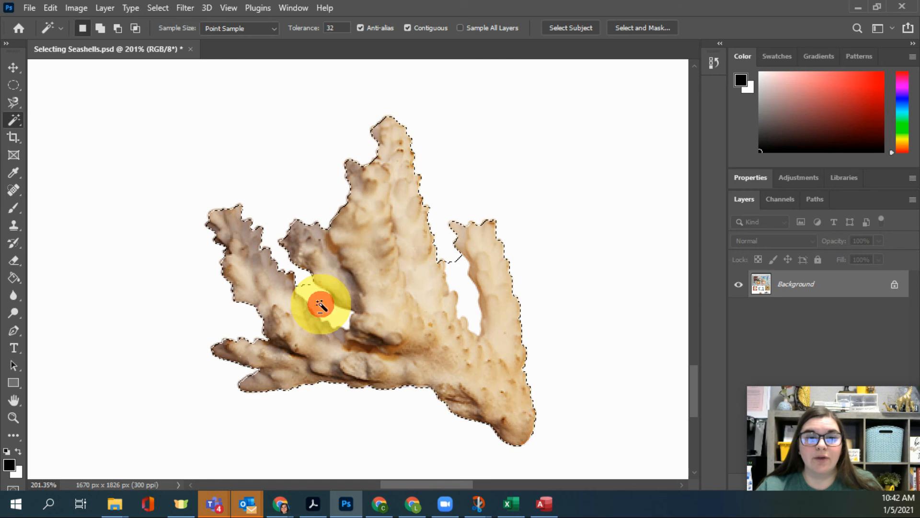
{"action": "left_click", "coordinate": [469, 292], "text": "alt"}
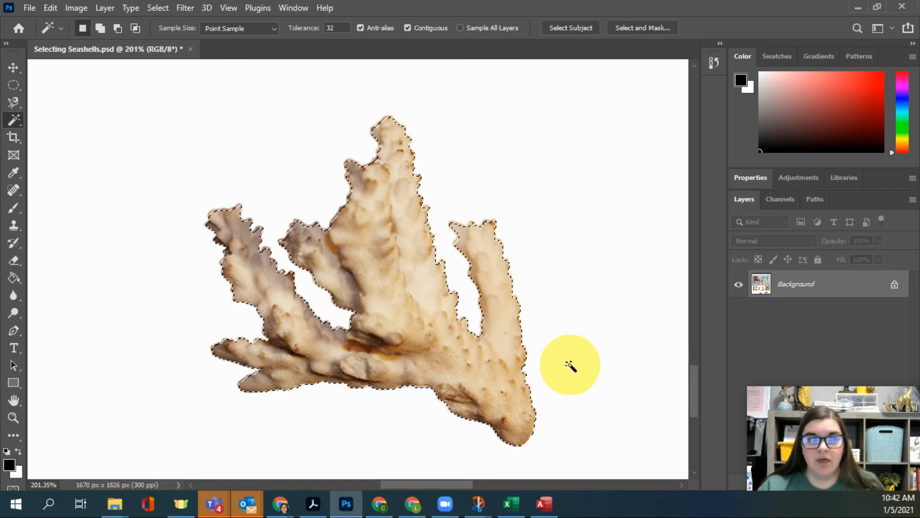
Step: Move the selected coral onto the coral-shaped shadow marked C in the window frame, nudging it downward to line up with the shadow
{"action": "key", "text": "alt"}
{"action": "scroll", "coordinate": [467, 407], "scroll_direction": "down", "scroll_amount": 5}
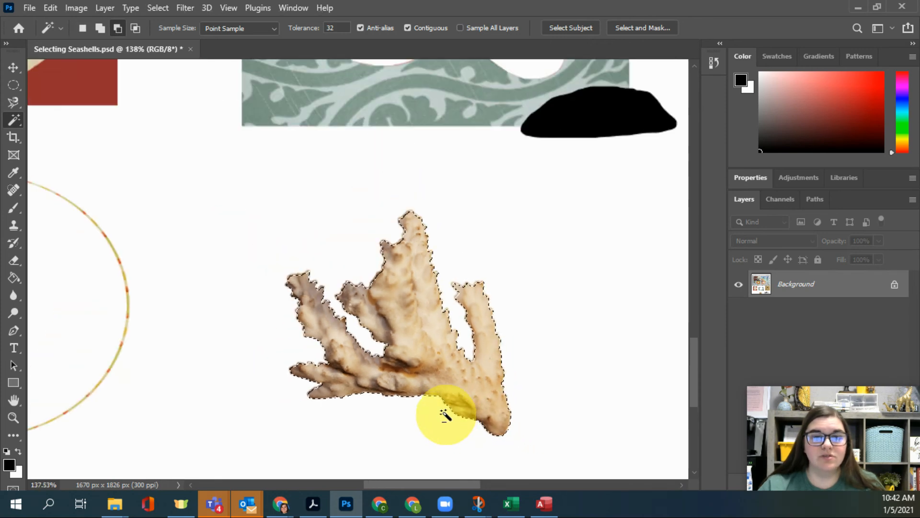
{"action": "scroll", "coordinate": [448, 421], "scroll_direction": "down", "scroll_amount": 2}
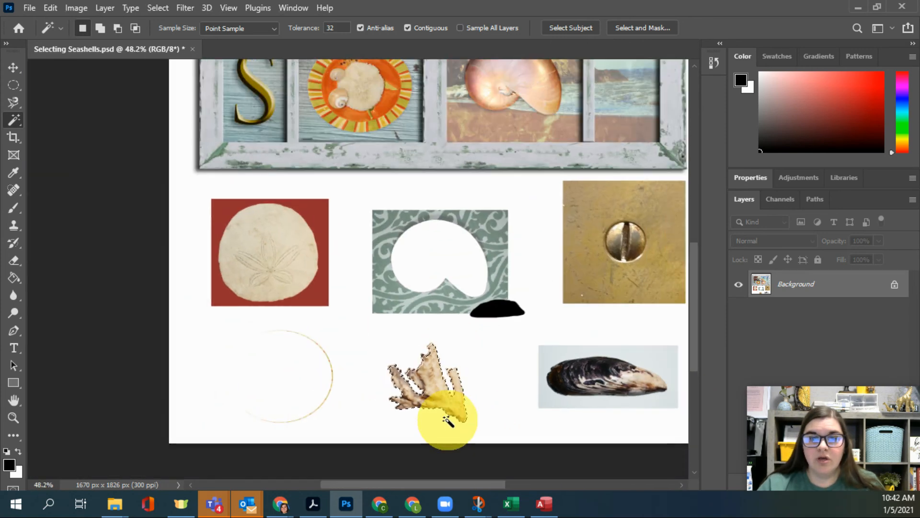
{"action": "scroll", "coordinate": [512, 423], "scroll_direction": "down", "scroll_amount": 1}
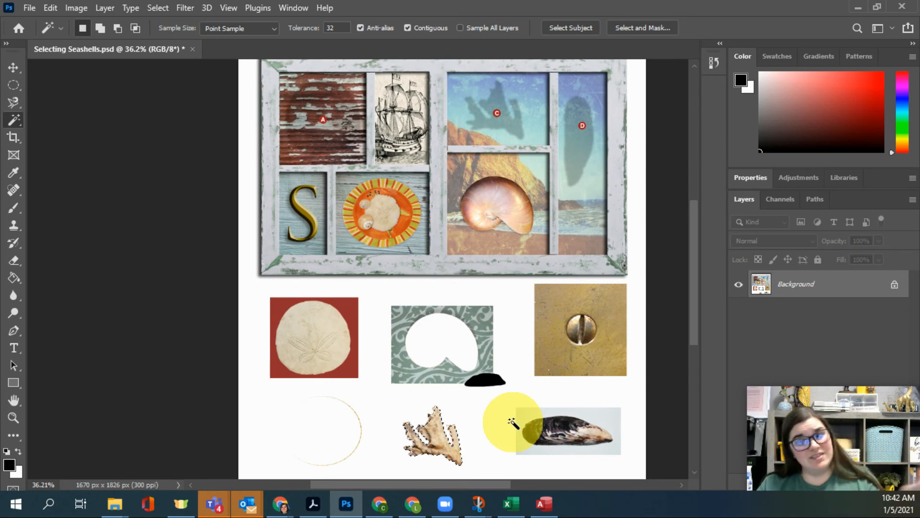
{"action": "left_click", "coordinate": [19, 67]}
{"action": "left_click_drag", "start_coordinate": [436, 432], "coordinate": [499, 108]}
{"action": "scroll", "coordinate": [502, 109], "scroll_direction": "up", "scroll_amount": 5}
{"action": "scroll", "coordinate": [525, 127], "scroll_direction": "up", "scroll_amount": 3}
{"action": "key", "text": "Down"}
{"action": "key", "text": "Down"}
{"action": "key", "text": "Down"}
{"action": "key", "text": "Down"}
{"action": "key", "text": "Down"}
{"action": "key", "text": "Down"}
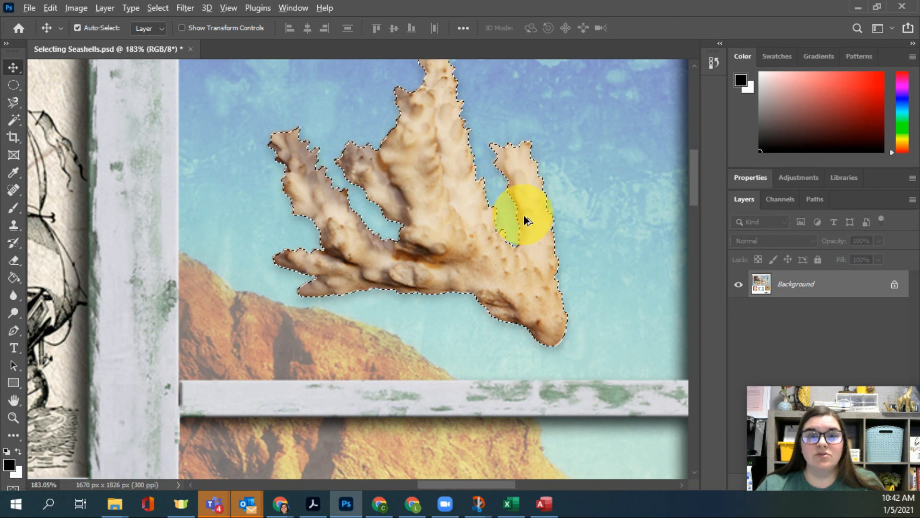
Step: Deselect the placed coral and switch back to the Magic Wand tool
{"action": "scroll", "coordinate": [525, 220], "scroll_direction": "down", "scroll_amount": 6}
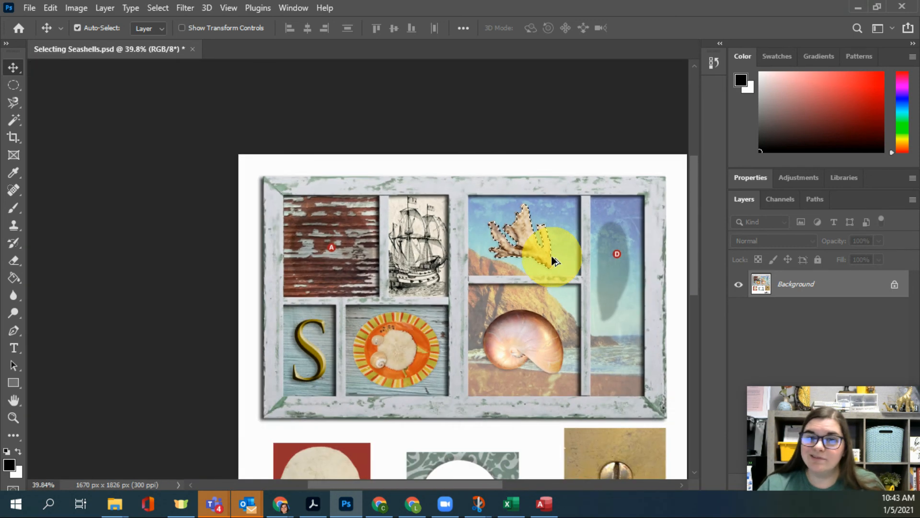
{"action": "scroll", "coordinate": [532, 389], "scroll_direction": "down", "scroll_amount": 3}
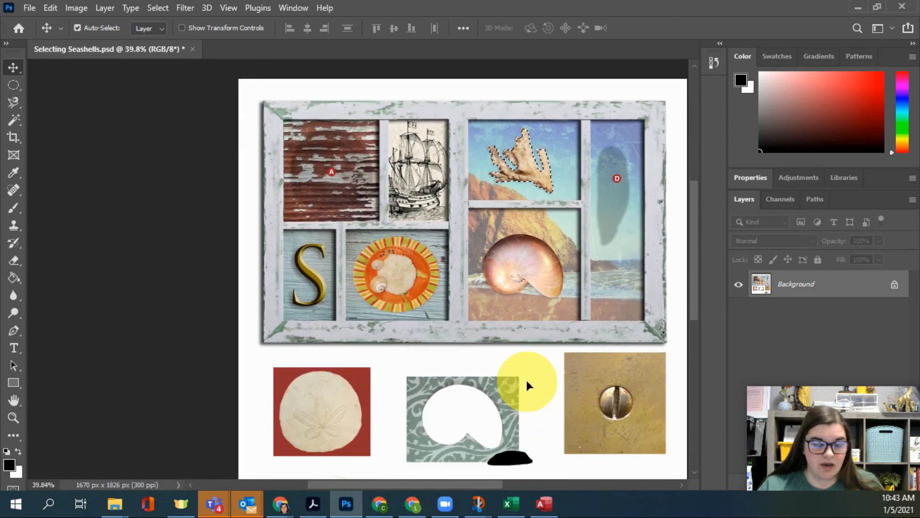
{"action": "key", "text": "ctrl+d"}
{"action": "scroll", "coordinate": [526, 369], "scroll_direction": "down", "scroll_amount": 2}
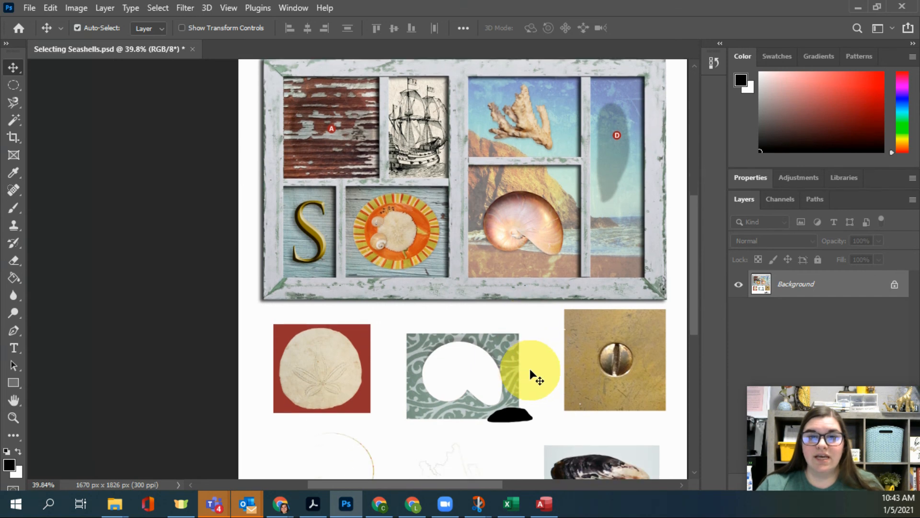
{"action": "scroll", "coordinate": [529, 372], "scroll_direction": "up", "scroll_amount": 1}
{"action": "left_click", "coordinate": [16, 119]}
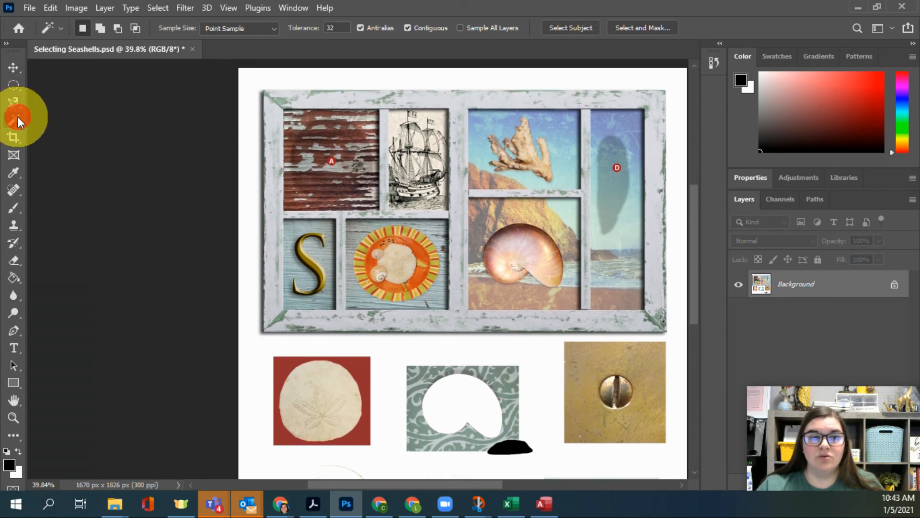